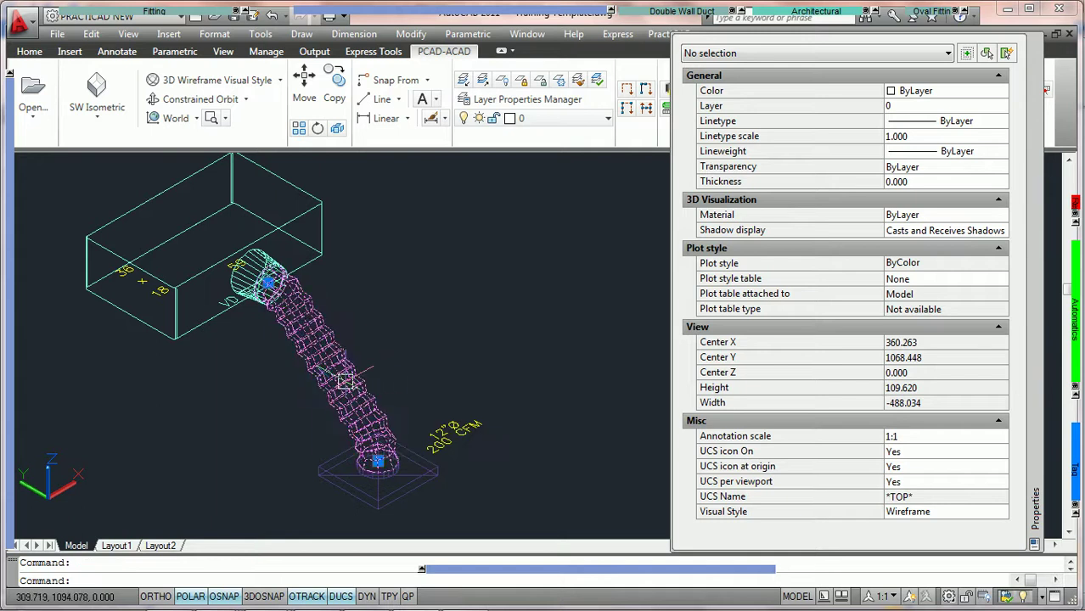
Inspect the existing flex duct's properties and the parameters offered by the new flex command, without placing a new flex.
{"action": "left_click", "coordinate": [370, 406]}
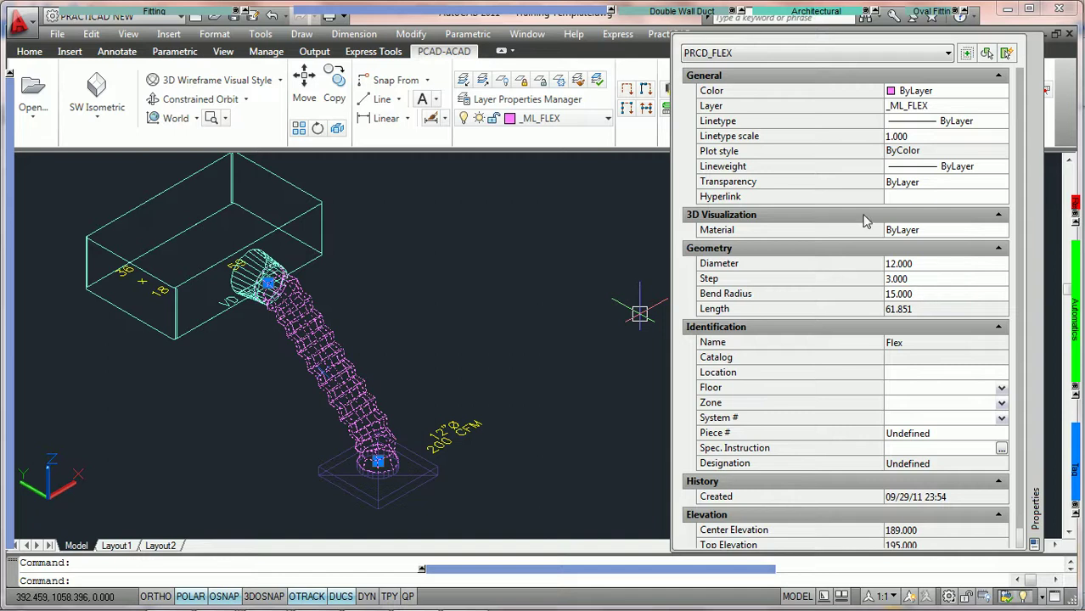
{"action": "left_click_drag", "start_coordinate": [805, 12], "coordinate": [799, 170]}
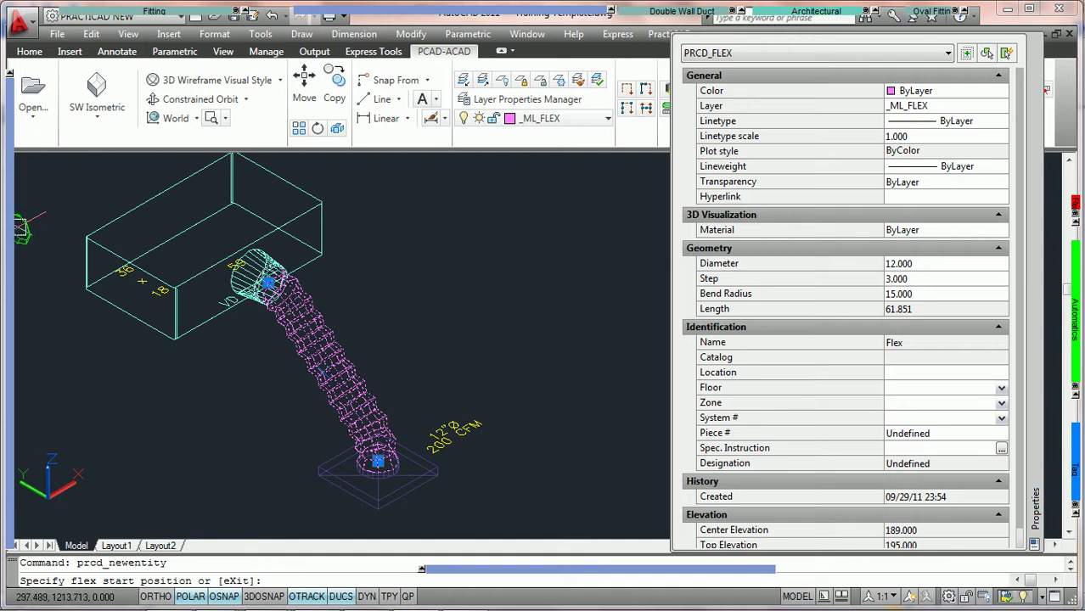
{"action": "mouse_move", "coordinate": [15, 221]}
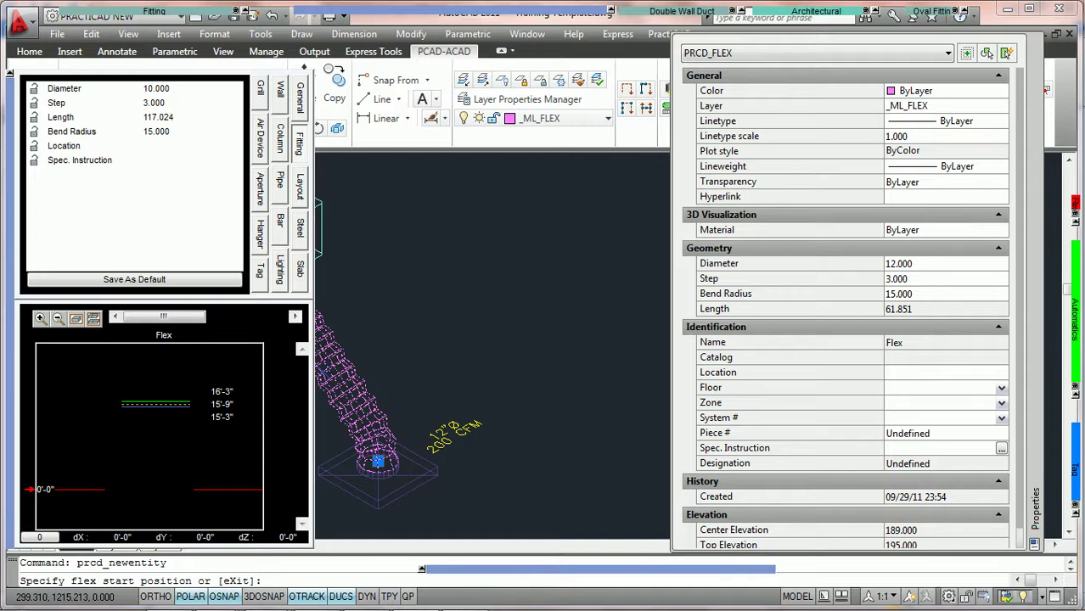
{"action": "key", "text": "Escape"}
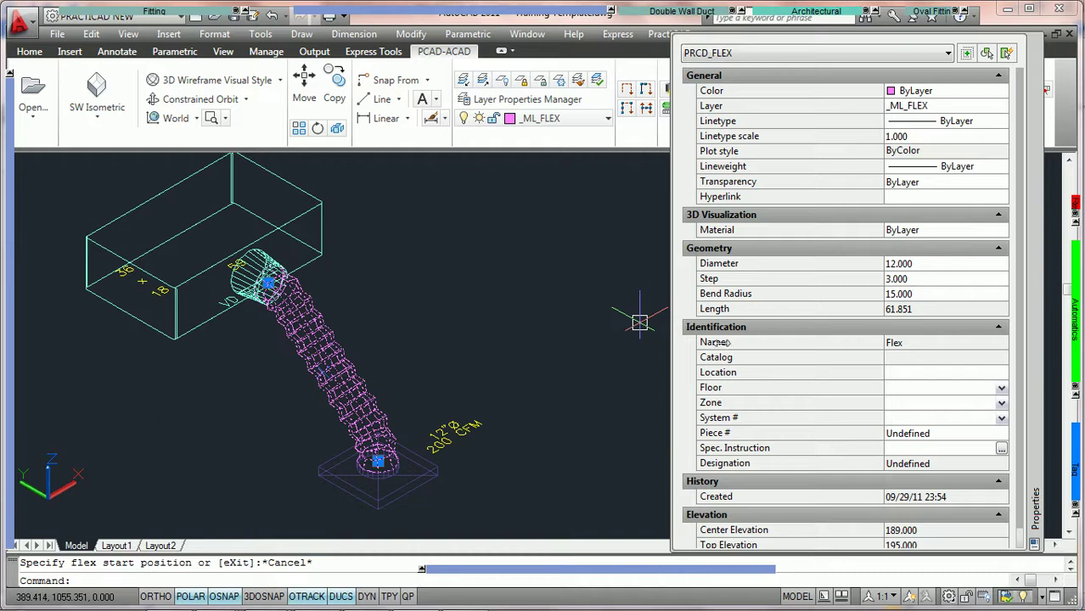
Set the selected flex duct's step to 1 and clear the selection.
{"action": "scroll", "coordinate": [353, 391], "scroll_direction": "up", "scroll_amount": 3}
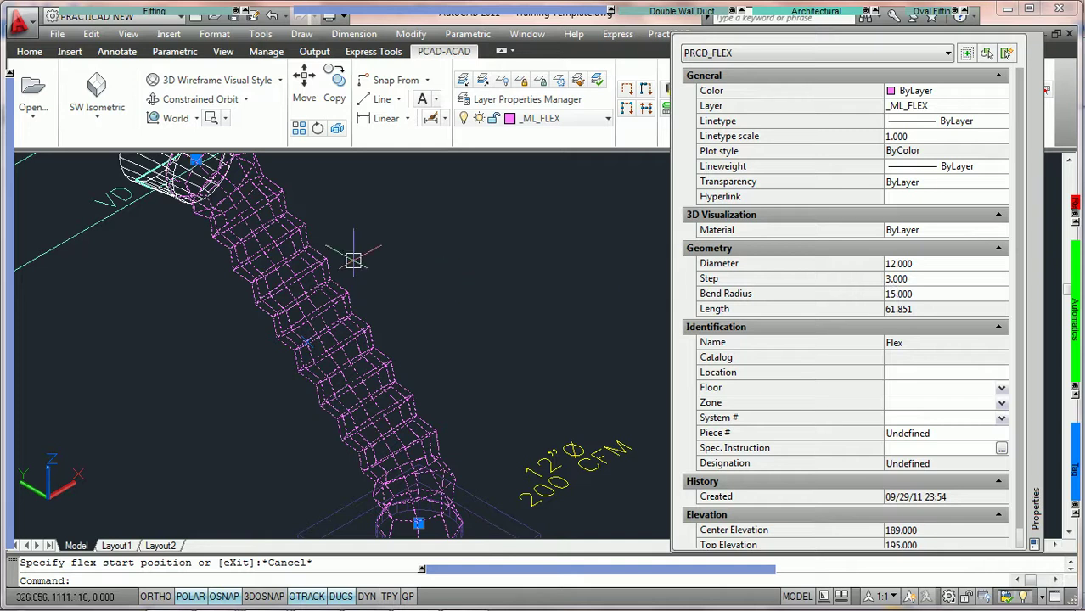
{"action": "scroll", "coordinate": [356, 263], "scroll_direction": "down", "scroll_amount": 2}
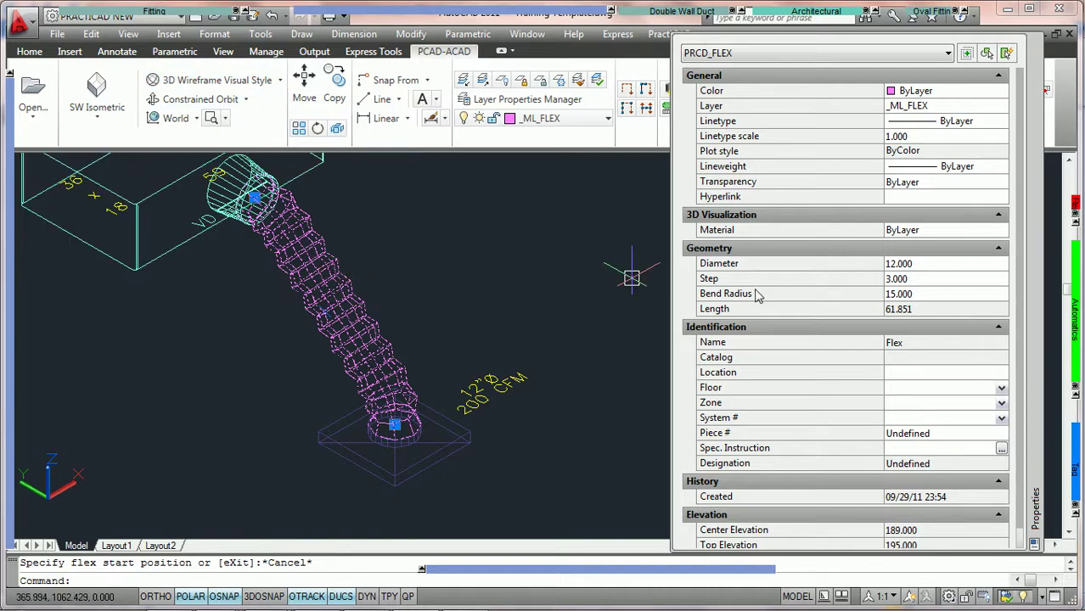
{"action": "left_click", "coordinate": [934, 280]}
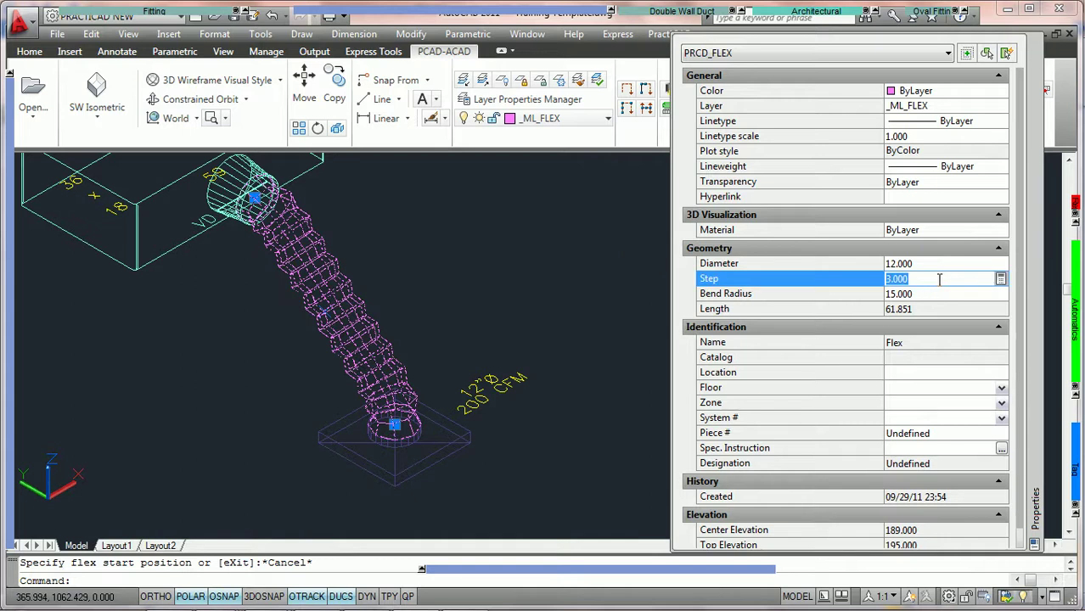
{"action": "type", "text": "1"}
{"action": "left_click", "coordinate": [942, 292]}
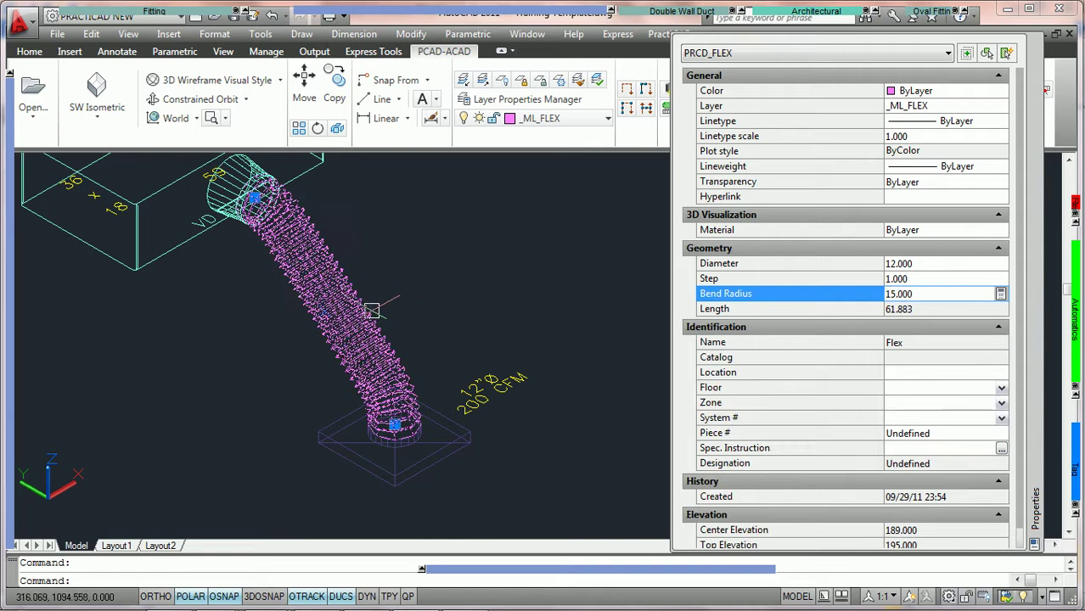
{"action": "key", "text": "Escape"}
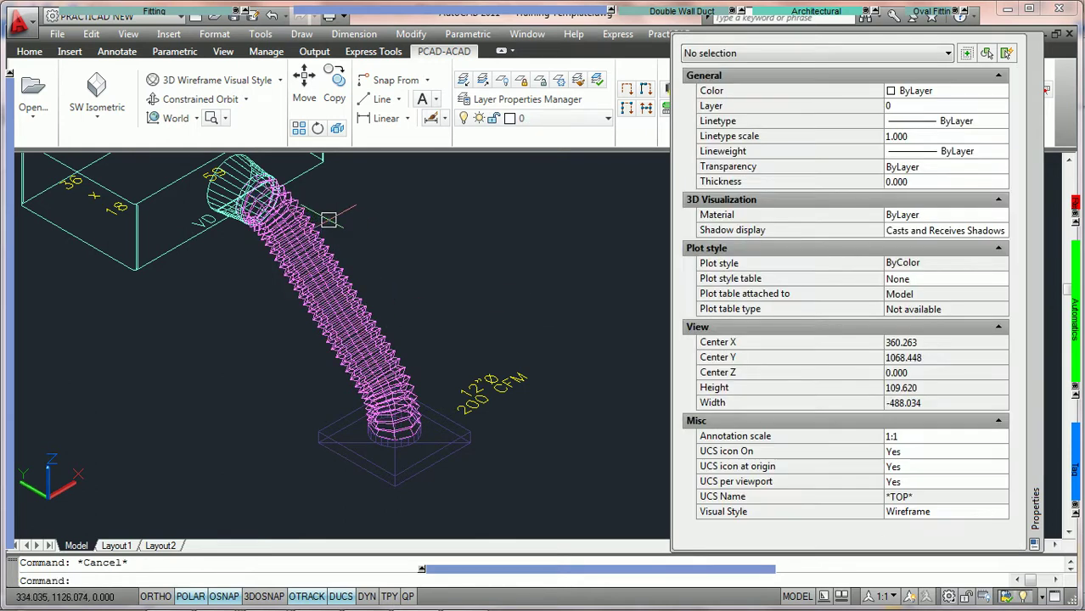
Reselect the flex duct between the damper and the diffuser and set its step to 6.
{"action": "scroll", "coordinate": [406, 364], "scroll_direction": "up", "scroll_amount": 3}
{"action": "scroll", "coordinate": [450, 348], "scroll_direction": "down", "scroll_amount": 2}
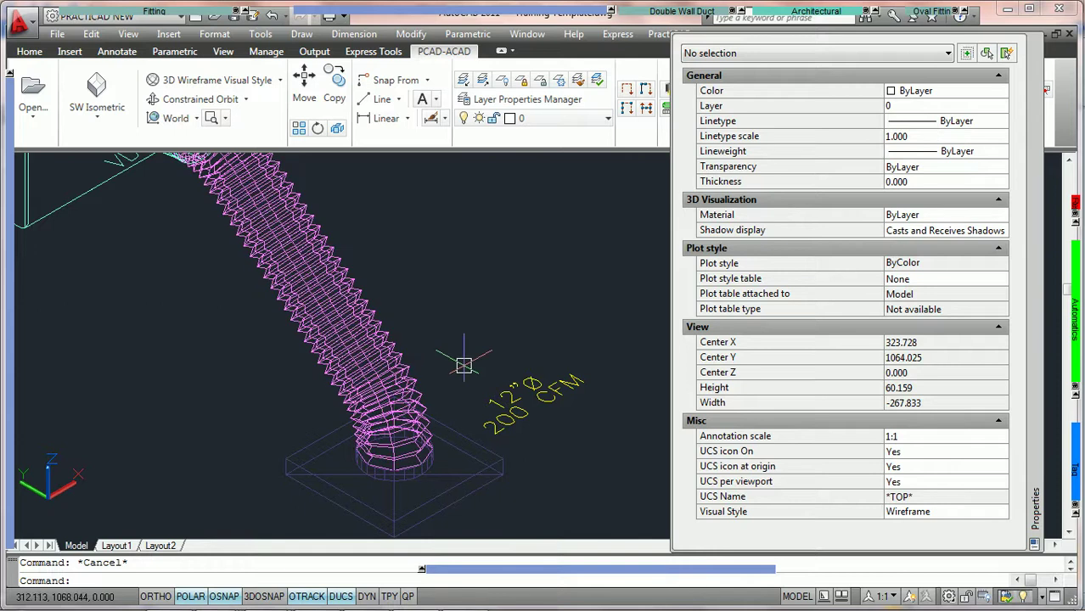
{"action": "scroll", "coordinate": [445, 327], "scroll_direction": "up", "scroll_amount": 1}
{"action": "scroll", "coordinate": [442, 306], "scroll_direction": "up", "scroll_amount": 1}
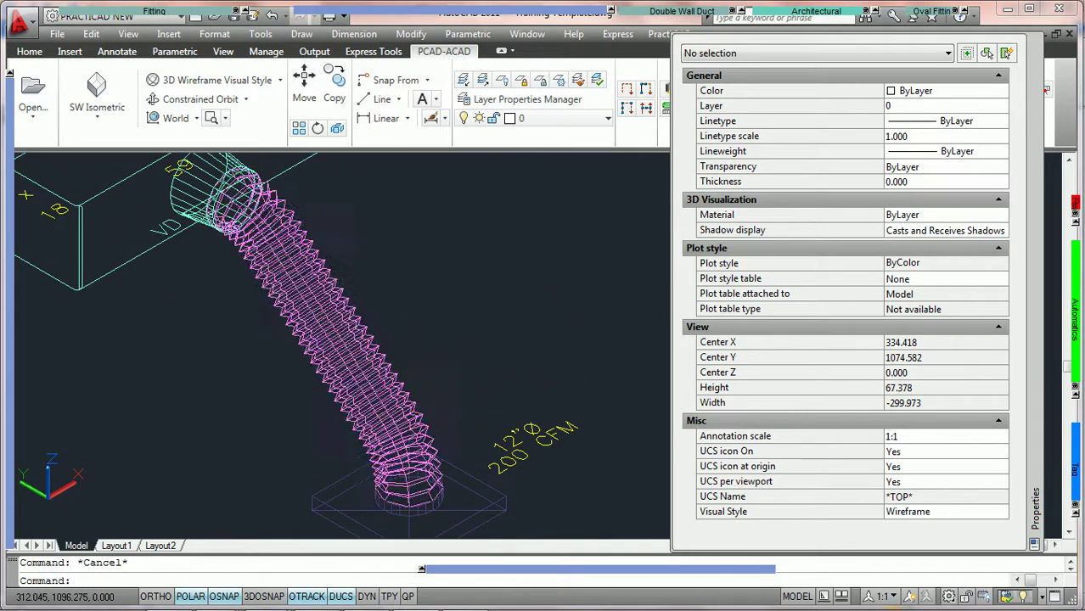
{"action": "left_click", "coordinate": [359, 348]}
{"action": "left_click", "coordinate": [900, 280]}
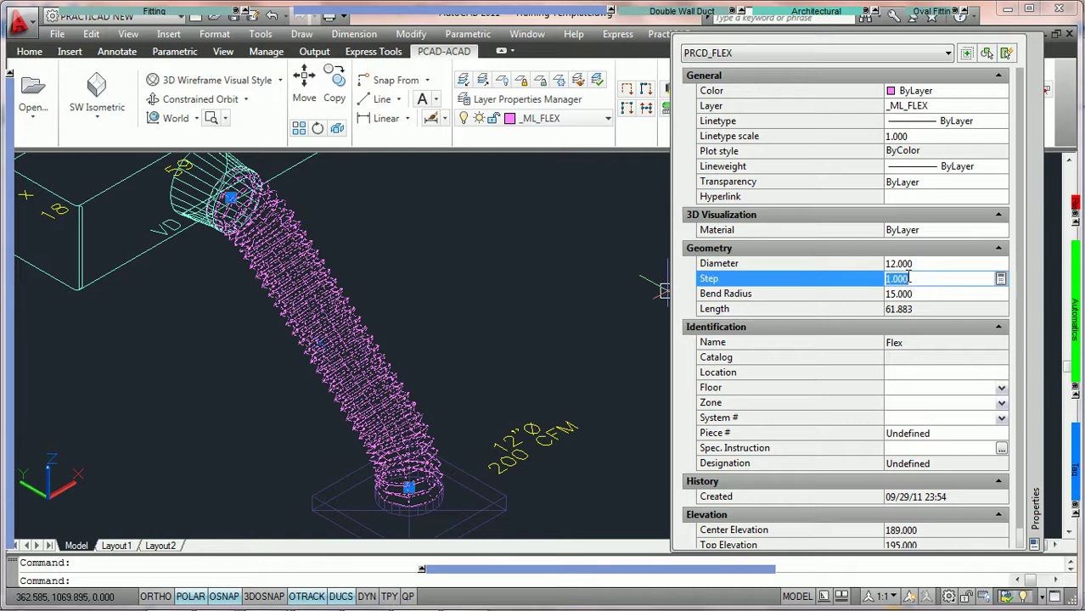
{"action": "type", "text": "6"}
{"action": "key", "text": "Tab"}
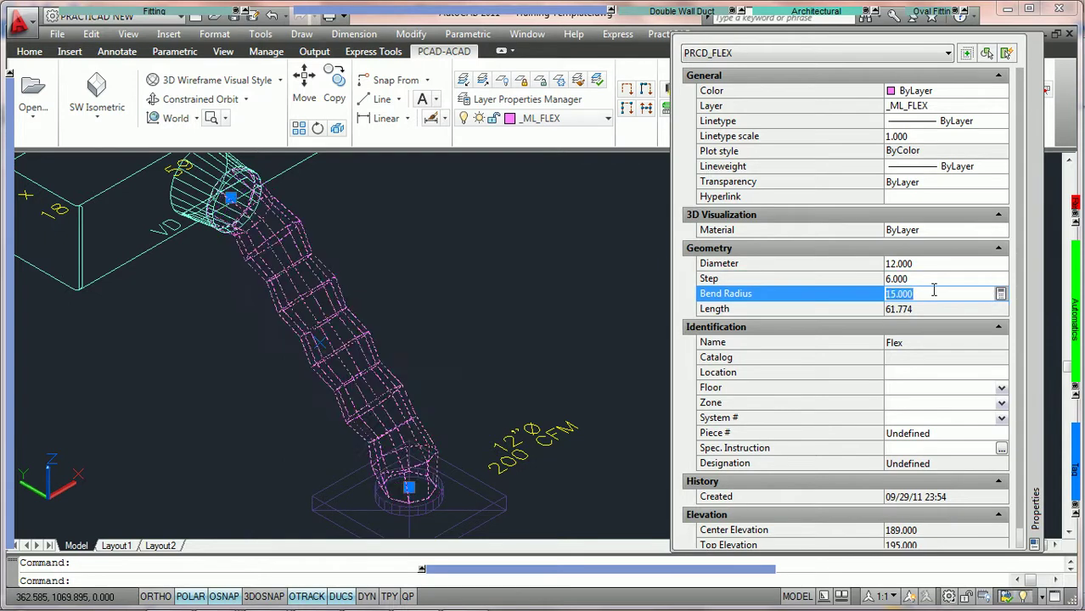
Set the flex duct's step to 3 and its bend radius to 25.
{"action": "left_click", "coordinate": [934, 279]}
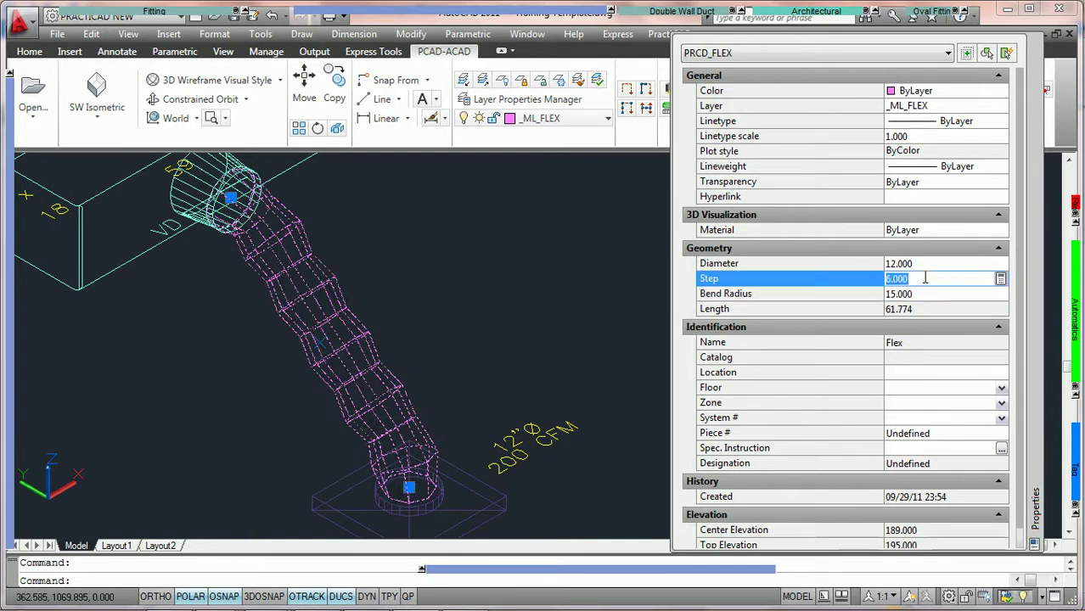
{"action": "type", "text": "3"}
{"action": "key", "text": "Tab"}
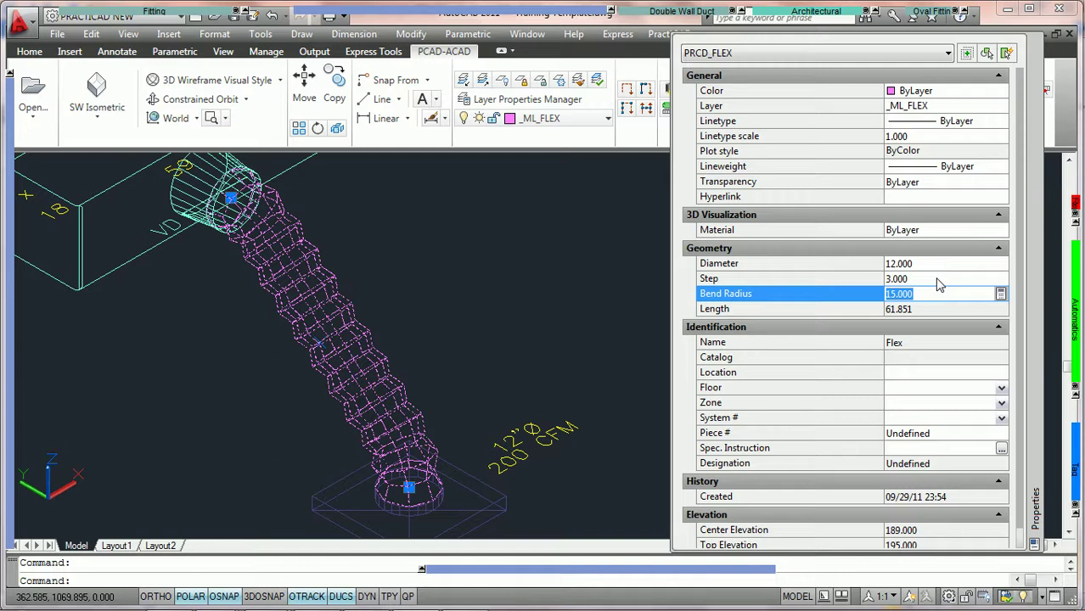
{"action": "type", "text": "25"}
{"action": "key", "text": "Tab"}
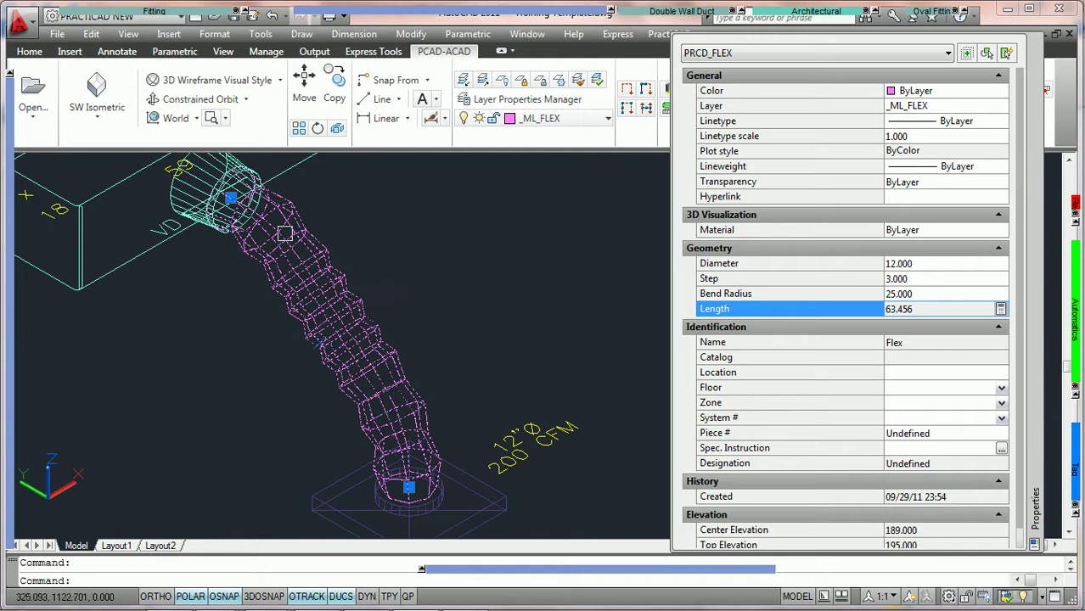
Set the flex duct's bend radius to 4.
{"action": "left_click", "coordinate": [930, 294]}
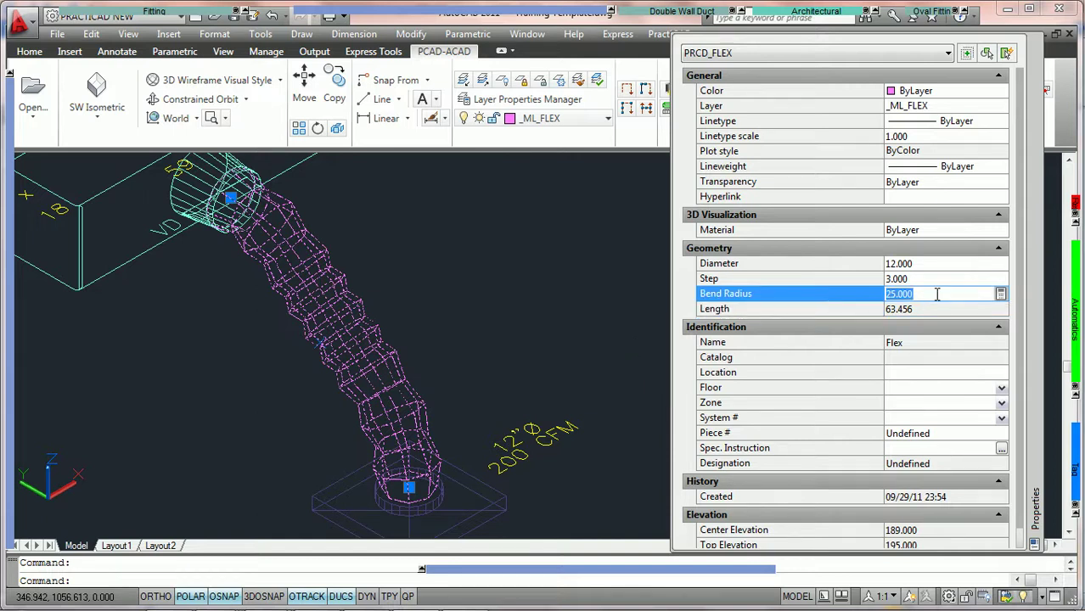
{"action": "type", "text": "4"}
{"action": "key", "text": "Return"}
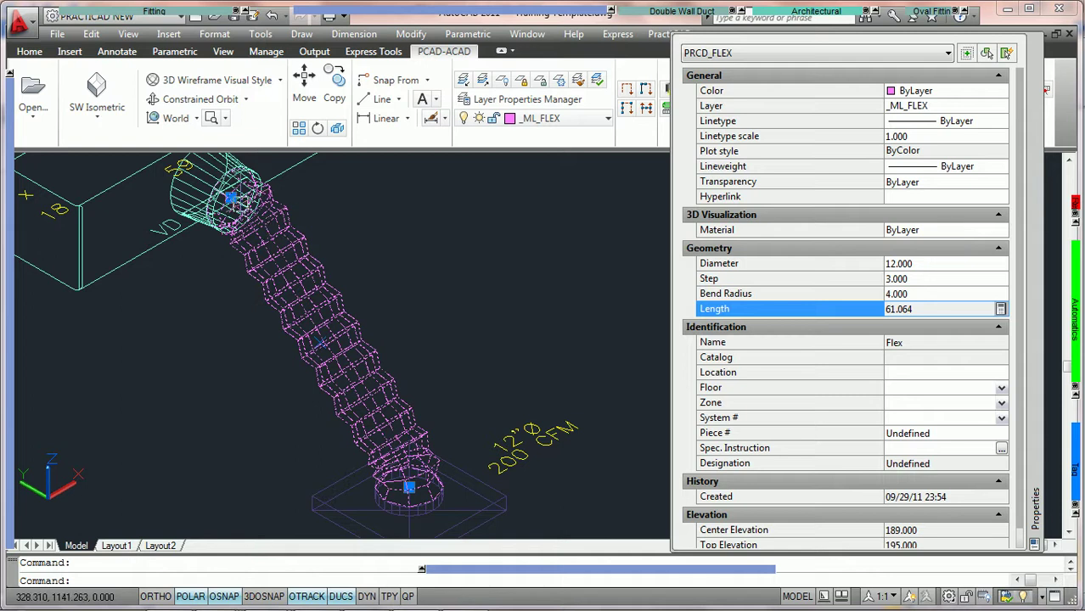
Set the flex duct's bend radius back to 25.
{"action": "left_click", "coordinate": [924, 295]}
{"action": "type", "text": "25"}
{"action": "key", "text": "Return"}
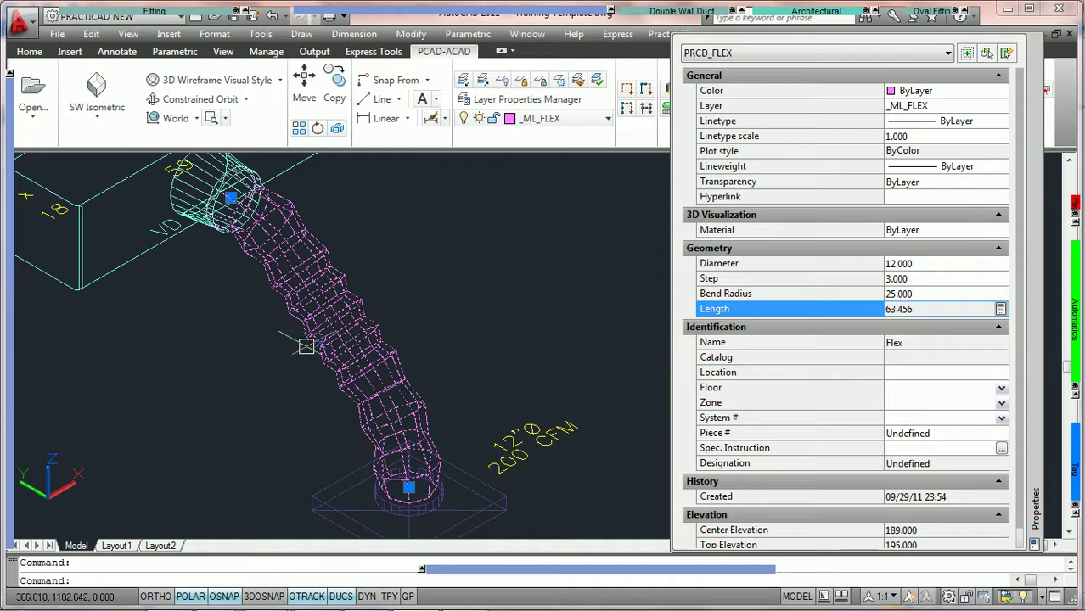
{"action": "mouse_move", "coordinate": [814, 11]}
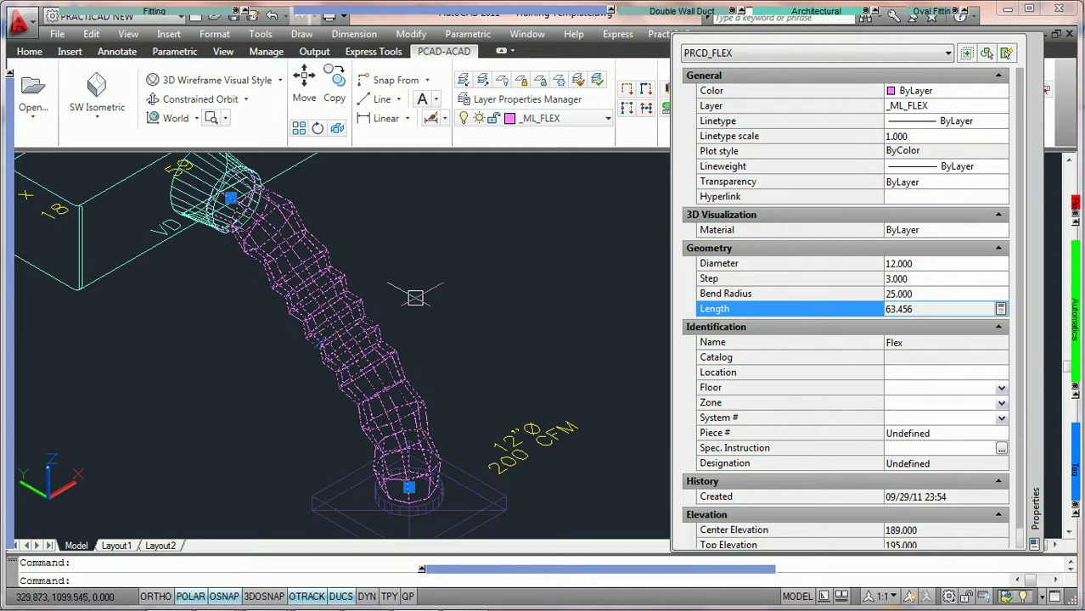
{"action": "scroll", "coordinate": [445, 297], "scroll_direction": "down", "scroll_amount": 2}
{"action": "middle_click_drag", "start_coordinate": [453, 291], "coordinate": [454, 318]}
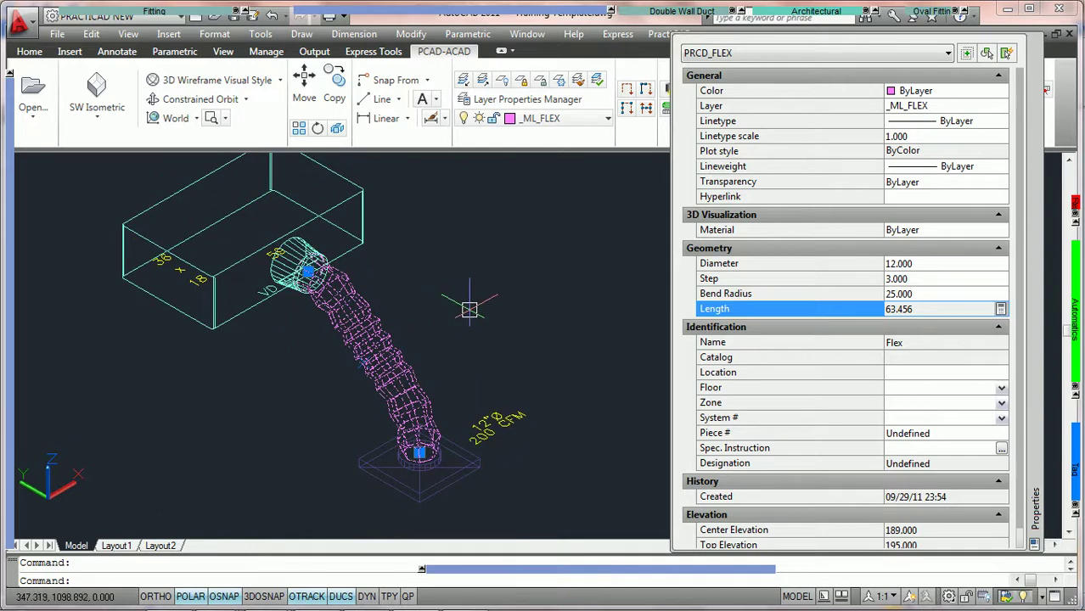